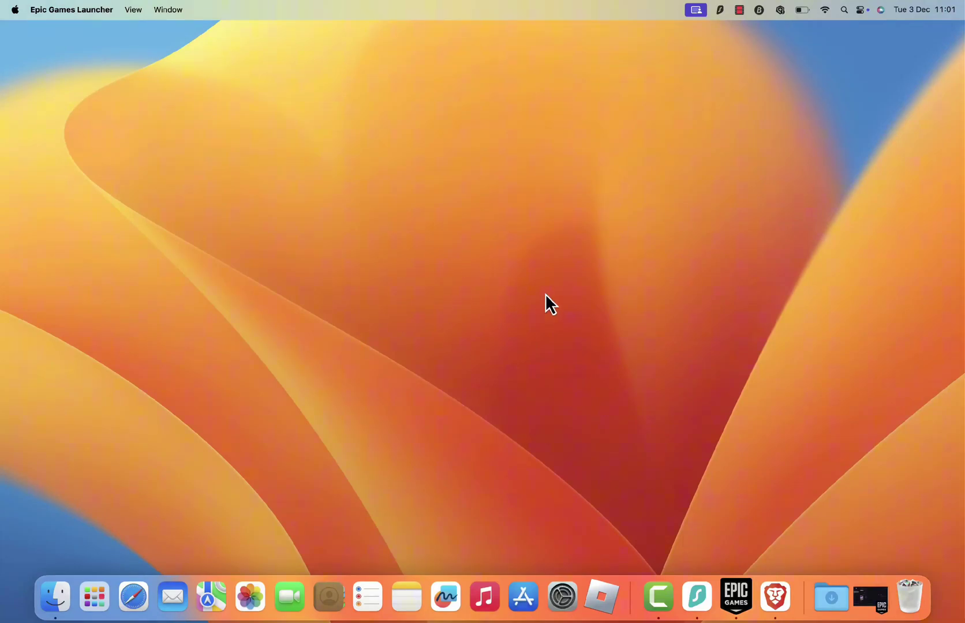
- Open the game launcher to check the library, then close it
left_click(743, 598)
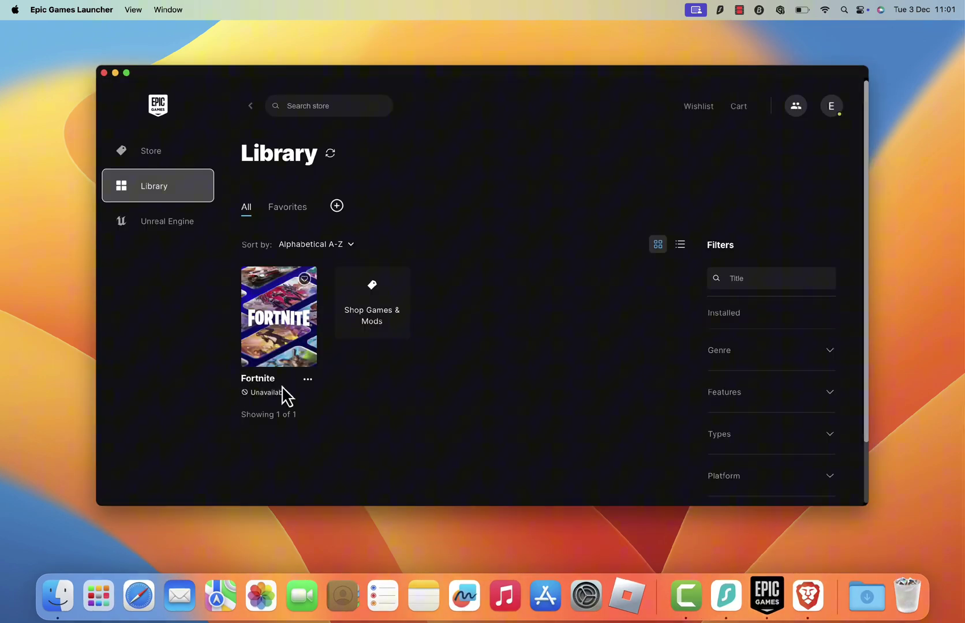
left_click_drag(289, 391, 241, 404)
left_click(241, 404)
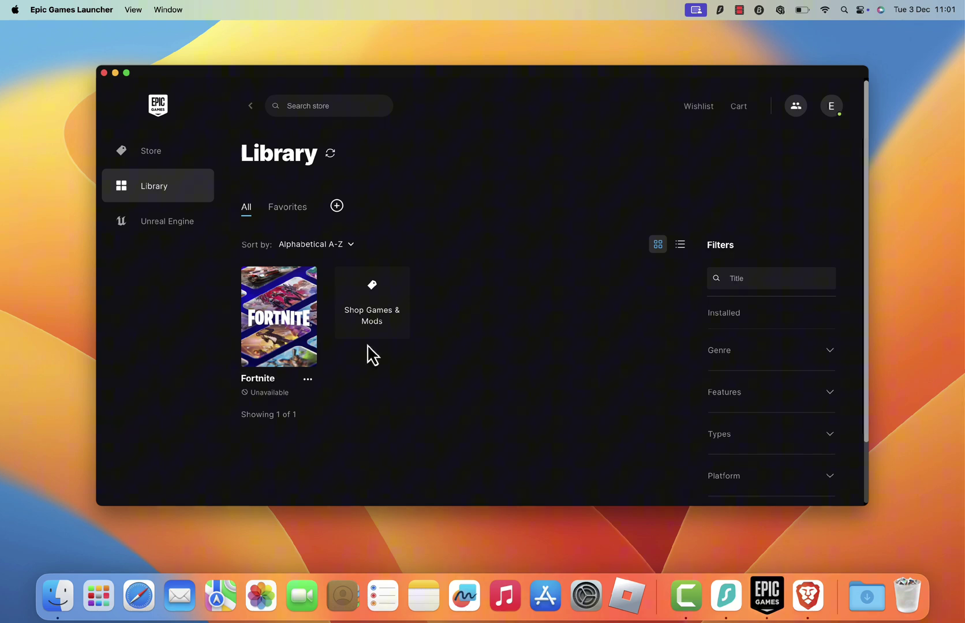
left_click(104, 73)
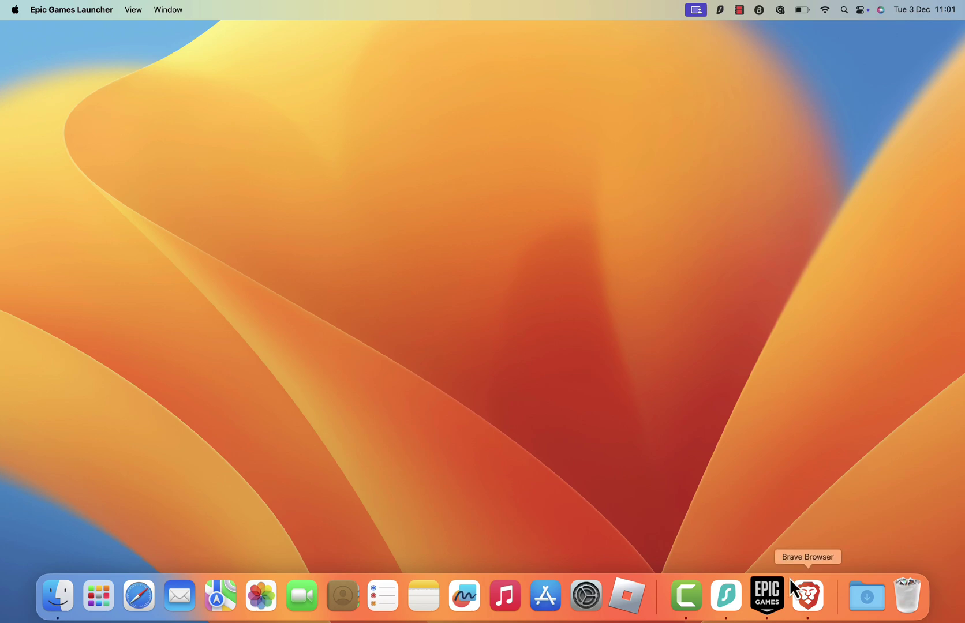
- Search 'GeForce Now' in Brave and open the official nvidia.com GeForce NOW page
left_click(808, 596)
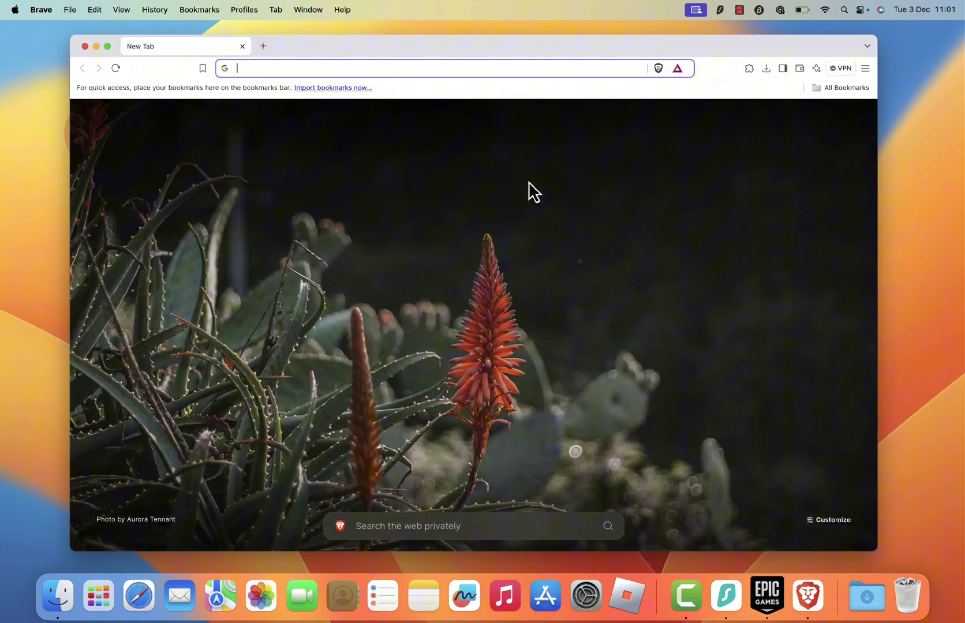
type("GeFor")
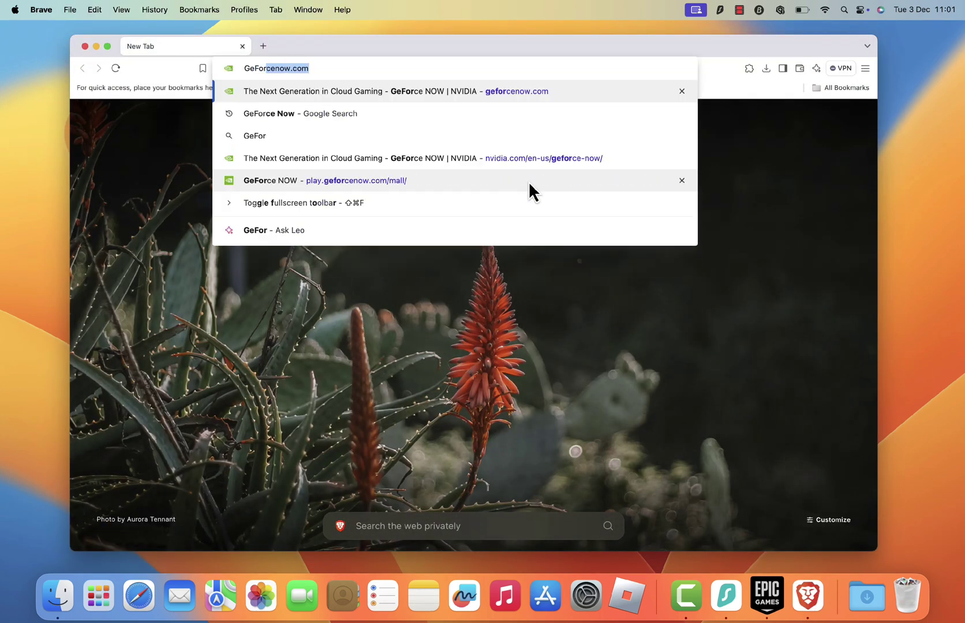
type("ce")
key("Return")
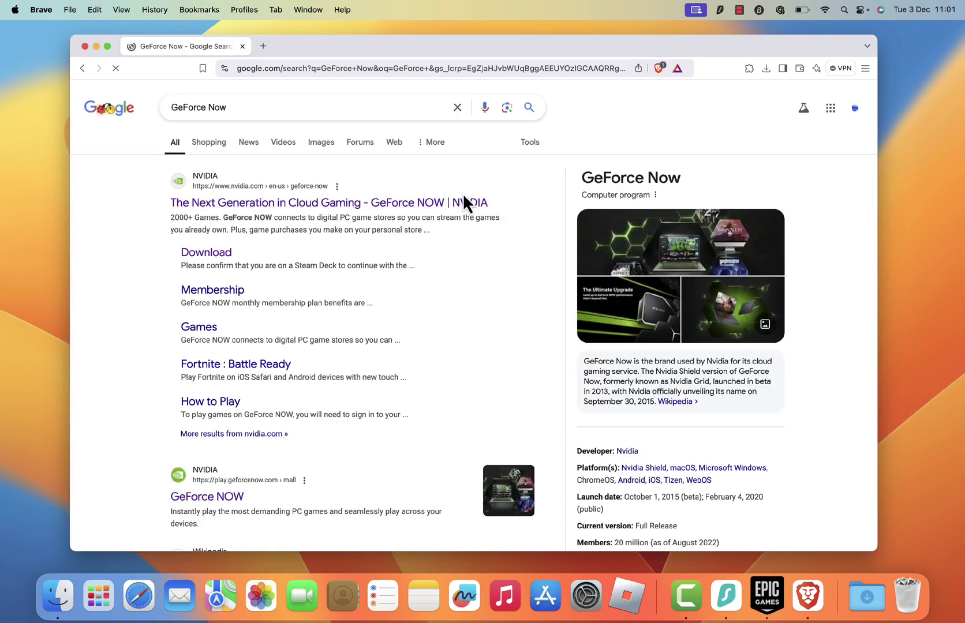
left_click(450, 202)
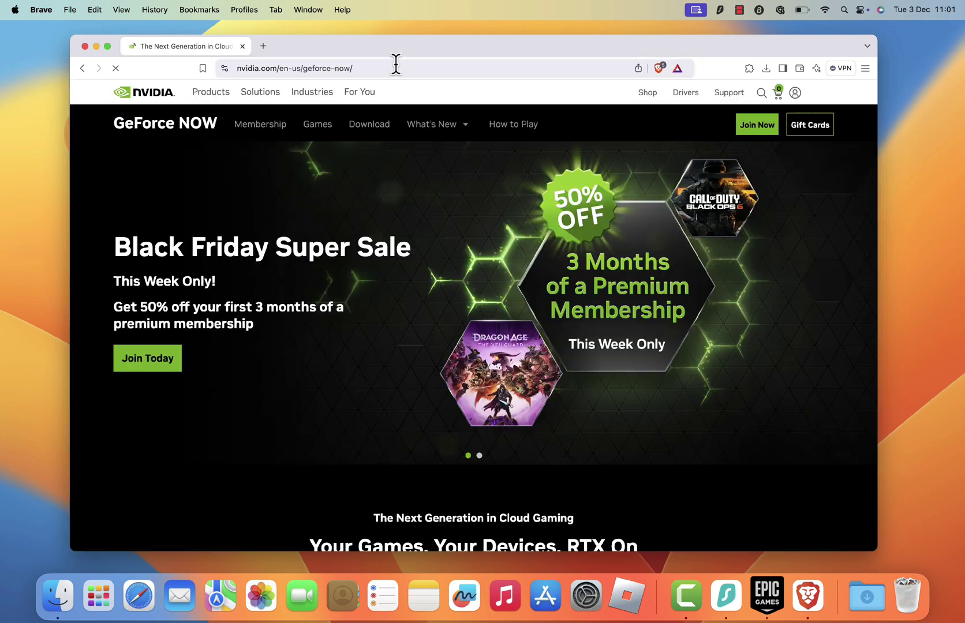
left_click(396, 64)
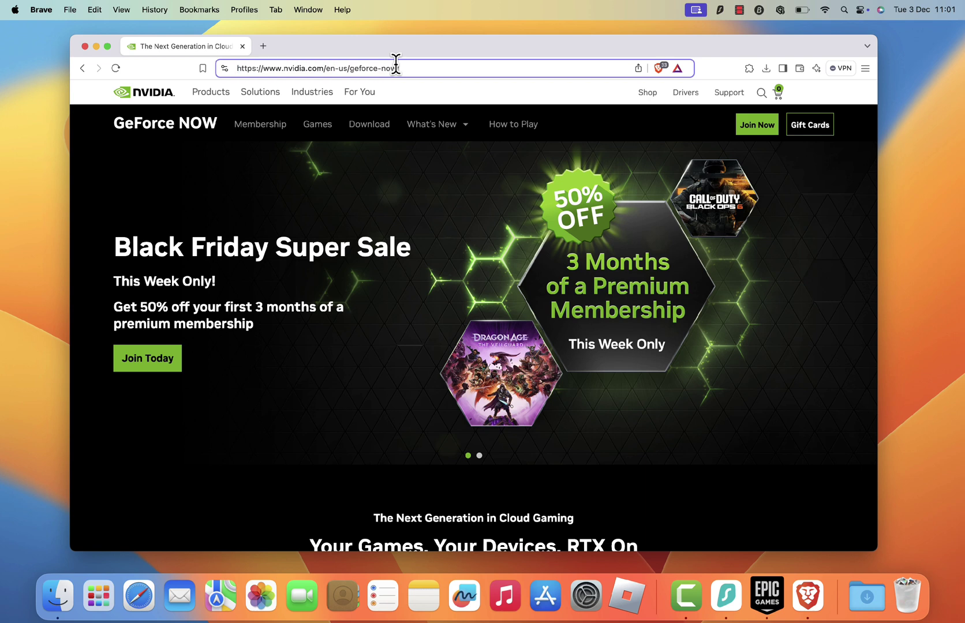
left_click(396, 64)
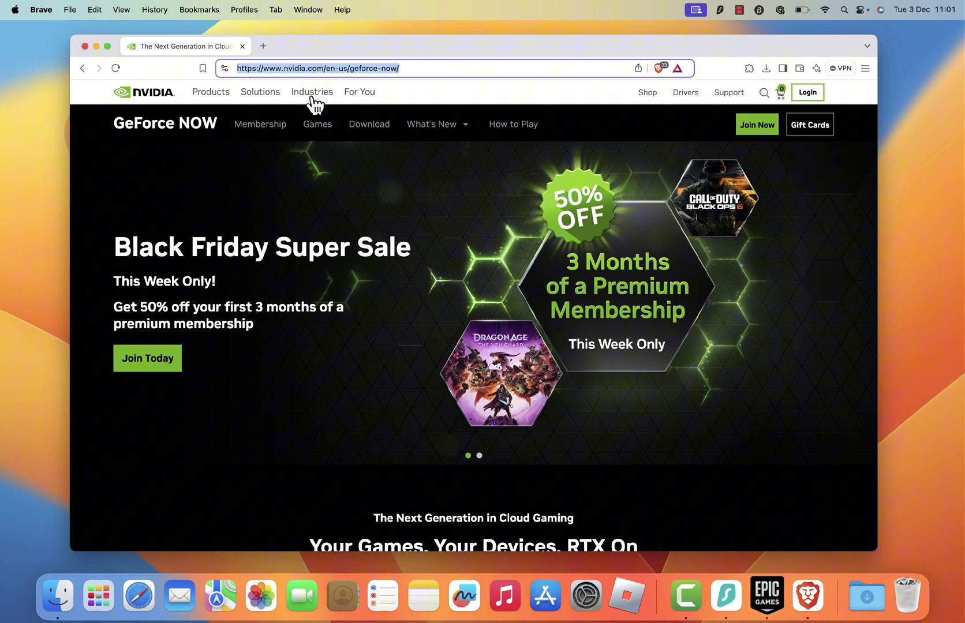
left_click(400, 333)
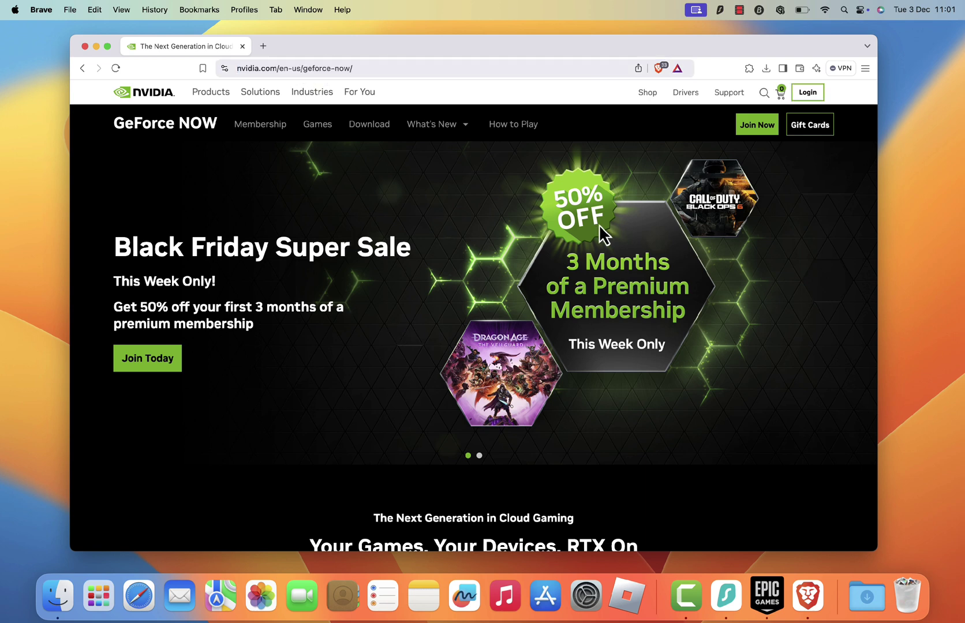
- Jump to the membership plans section listing the Free, Performance and Ultimate tiers
left_click(758, 135)
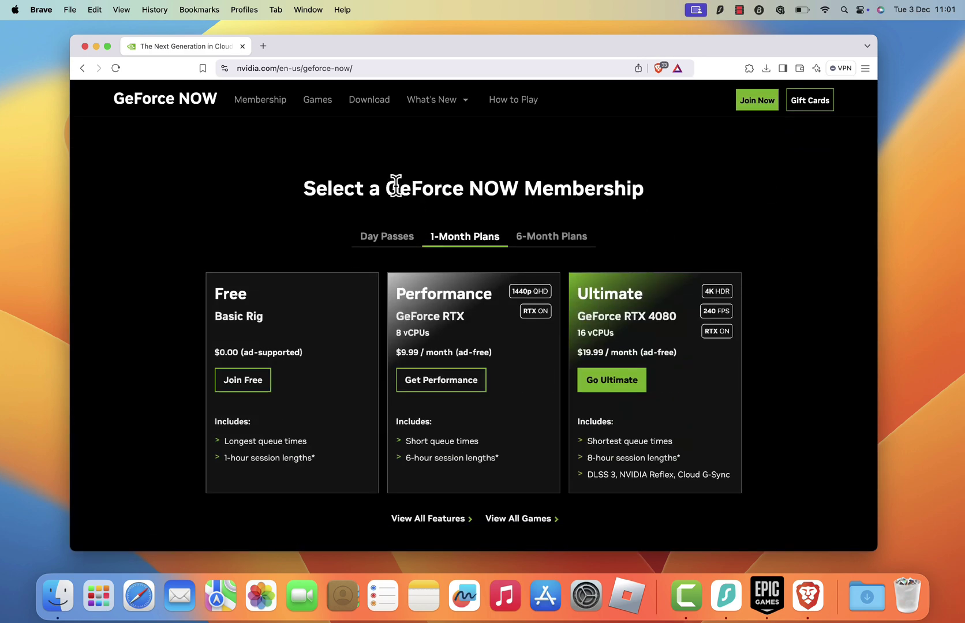
left_click_drag(386, 189, 640, 195)
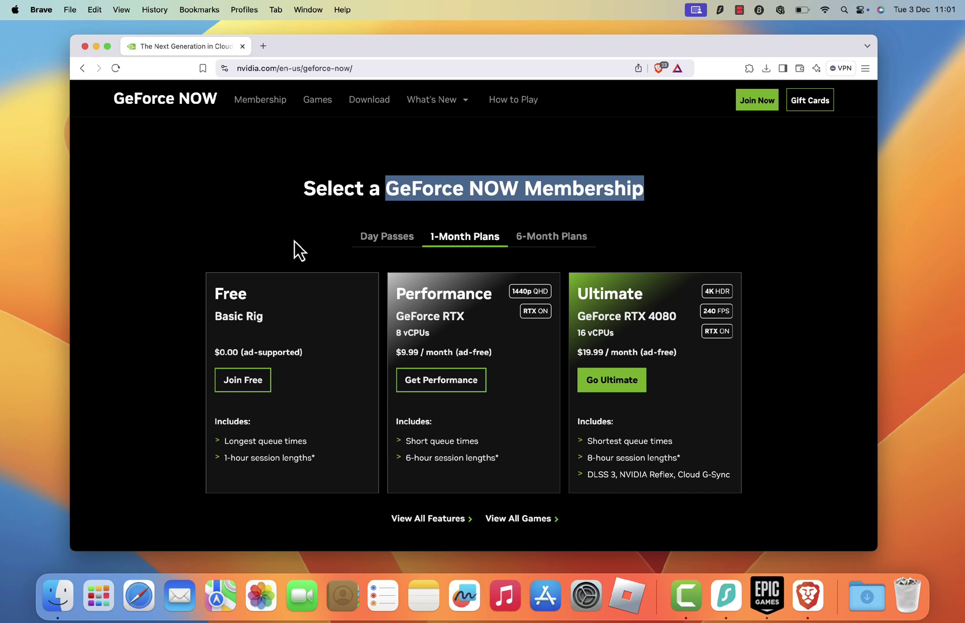
left_click(290, 253)
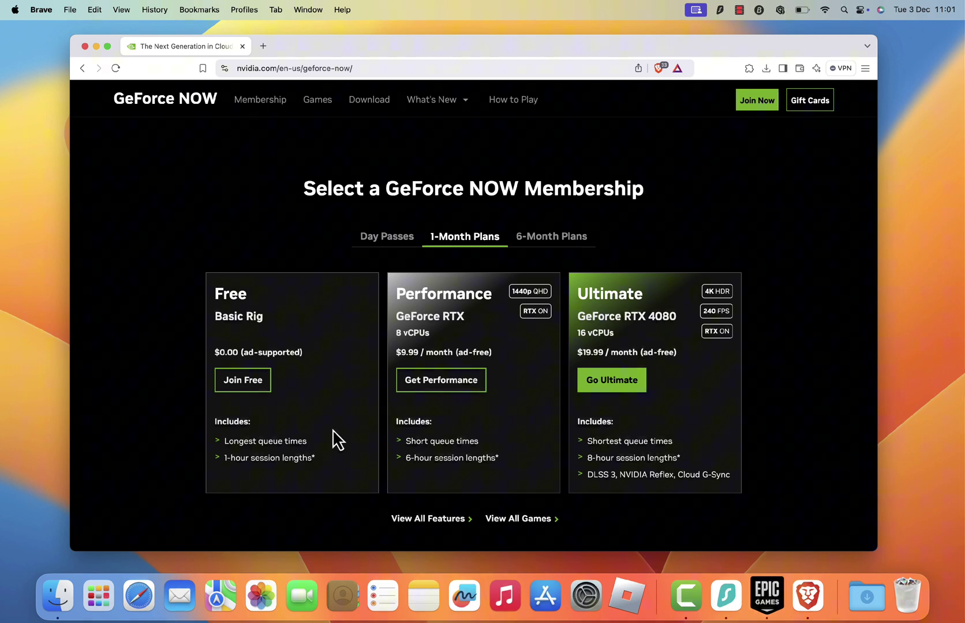
- Join the Free tier using the chosen Google account and accept NVIDIA's consent page
left_click(252, 388)
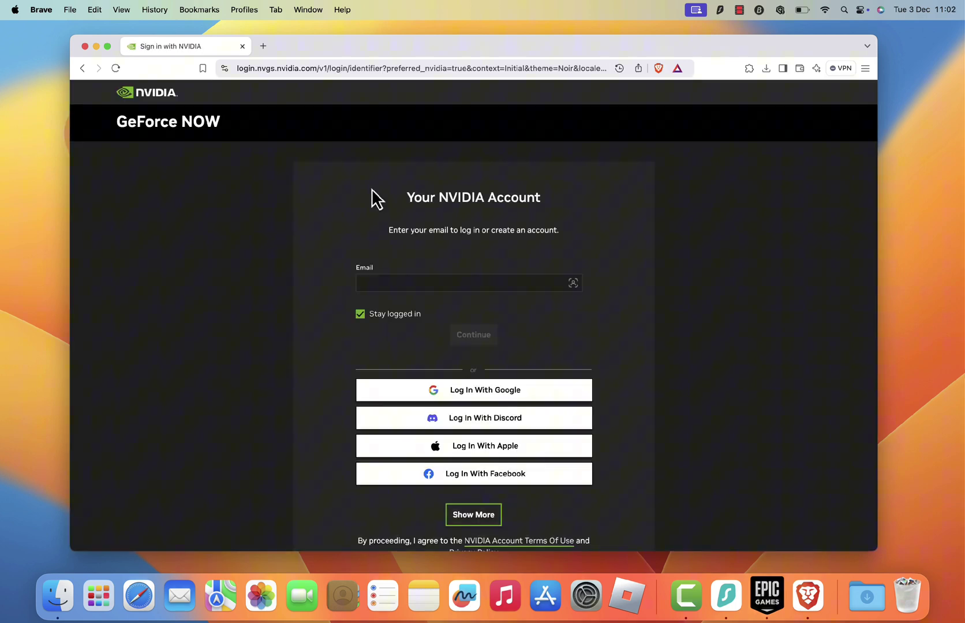
left_click(507, 398)
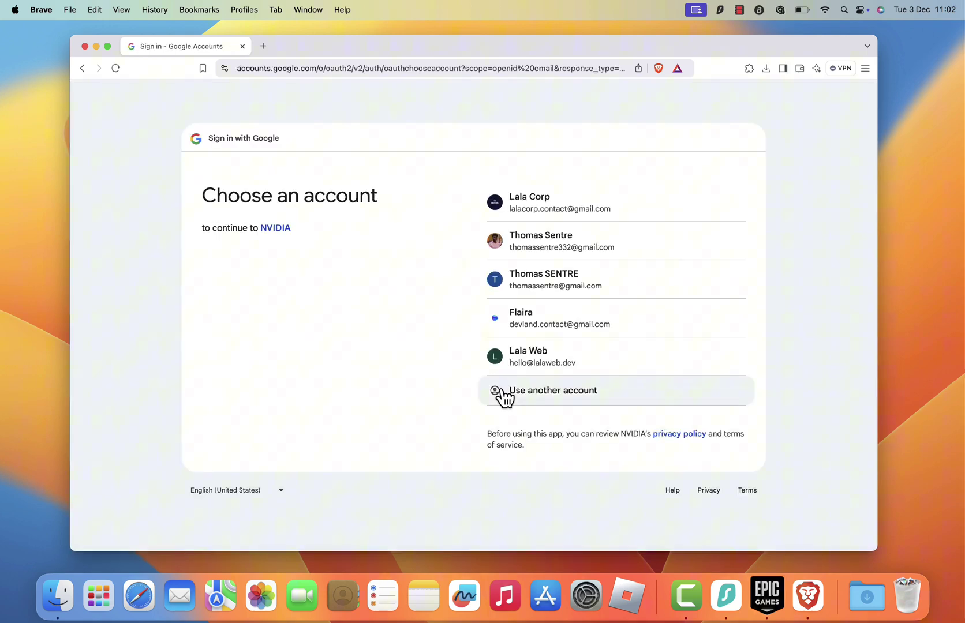
left_click(554, 285)
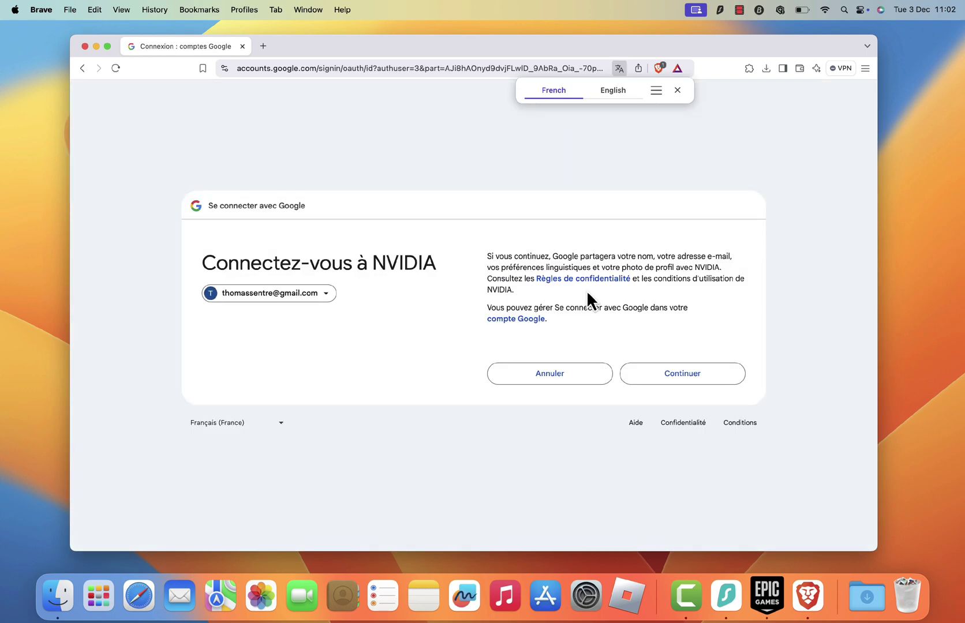
left_click(646, 374)
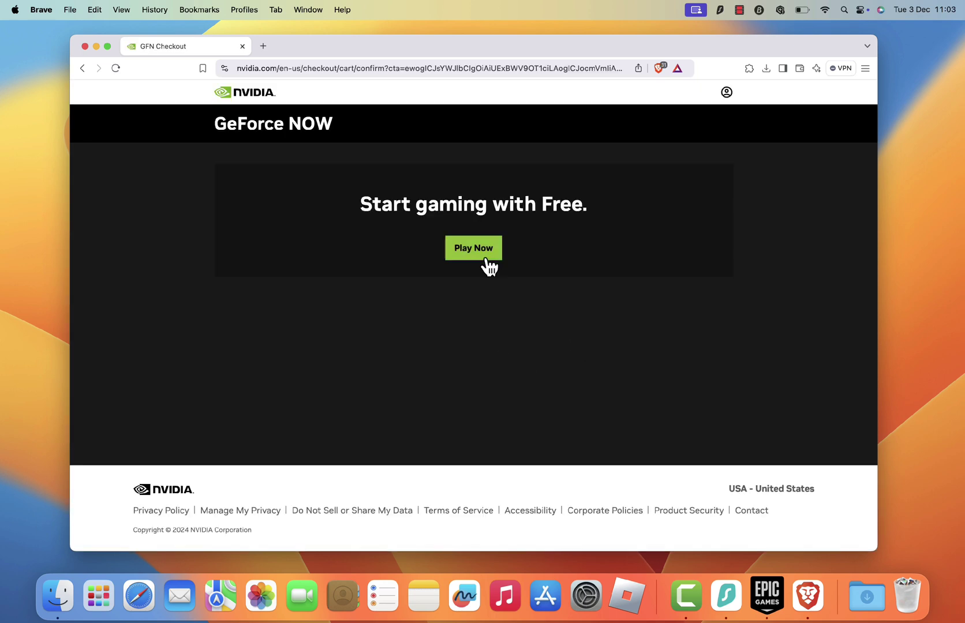
- Choose Play Now, continue with the existing NVIDIA account, and open the Mac app download page
left_click(488, 260)
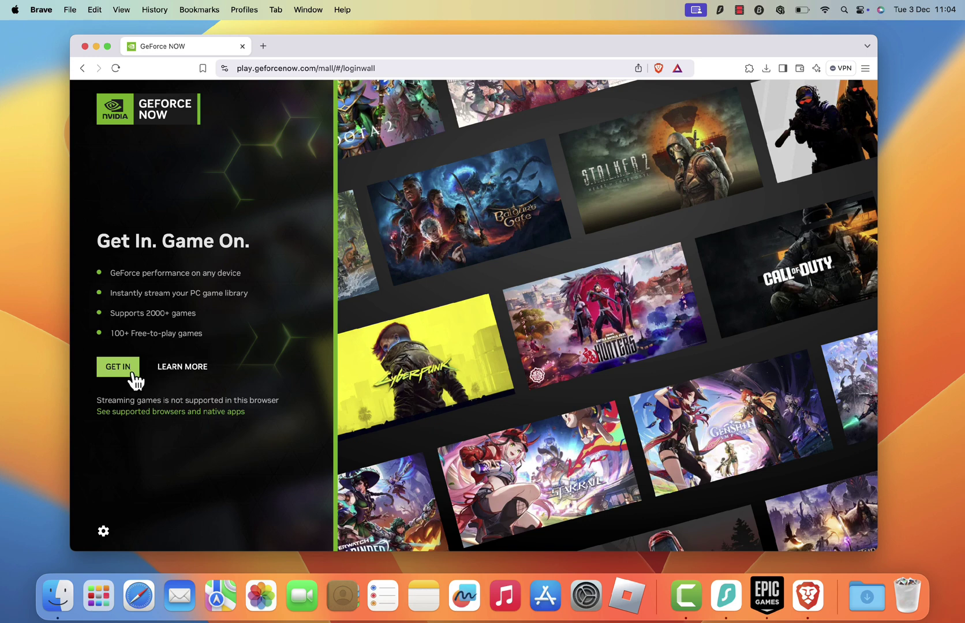
left_click(131, 370)
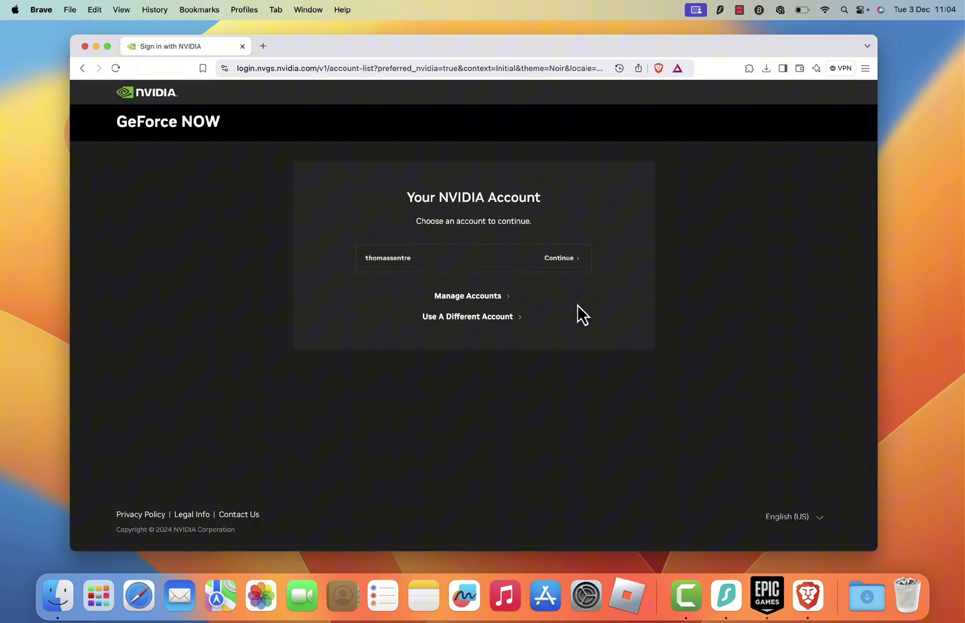
left_click(565, 258)
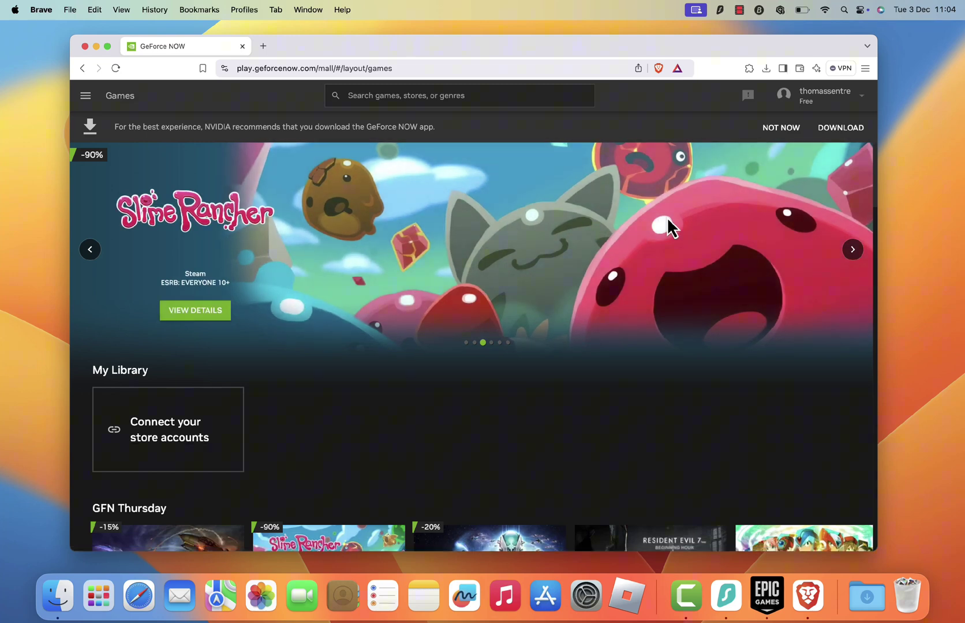
left_click(836, 132)
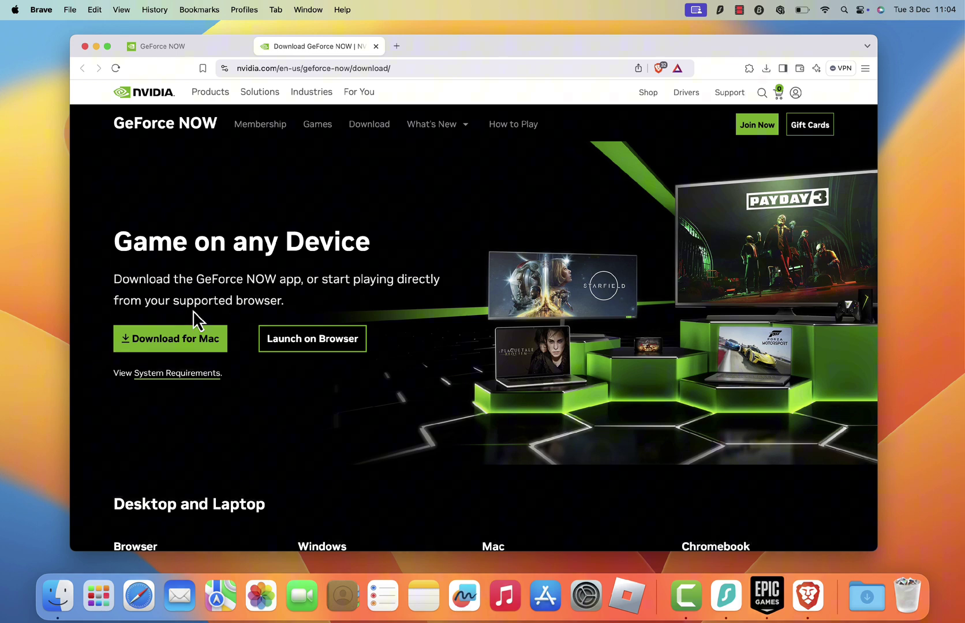
- Save GeForceNOW-release.dmg for Mac into Downloads, then close the tab and browser window
left_click(136, 339)
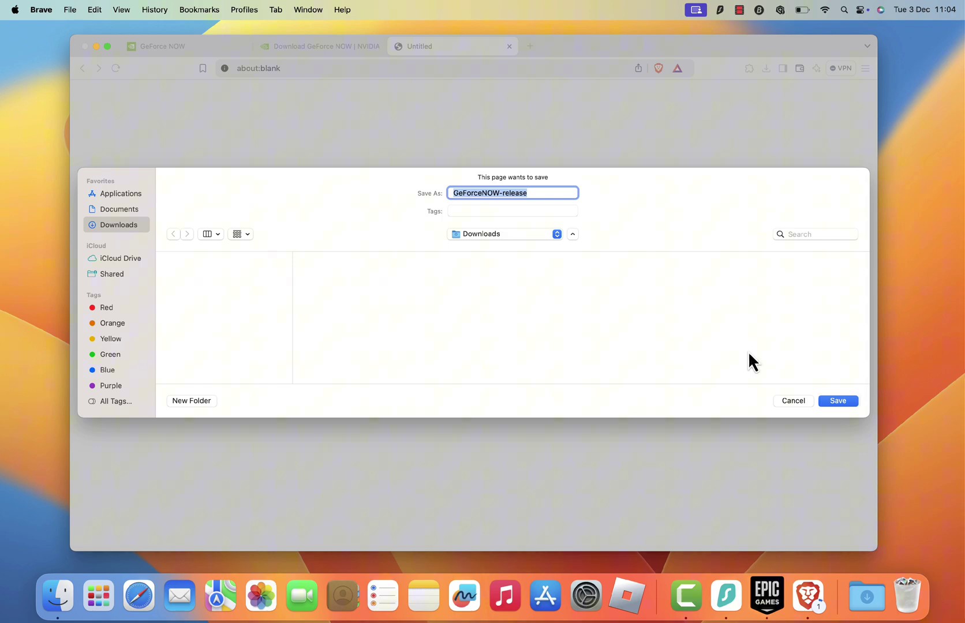
left_click(834, 400)
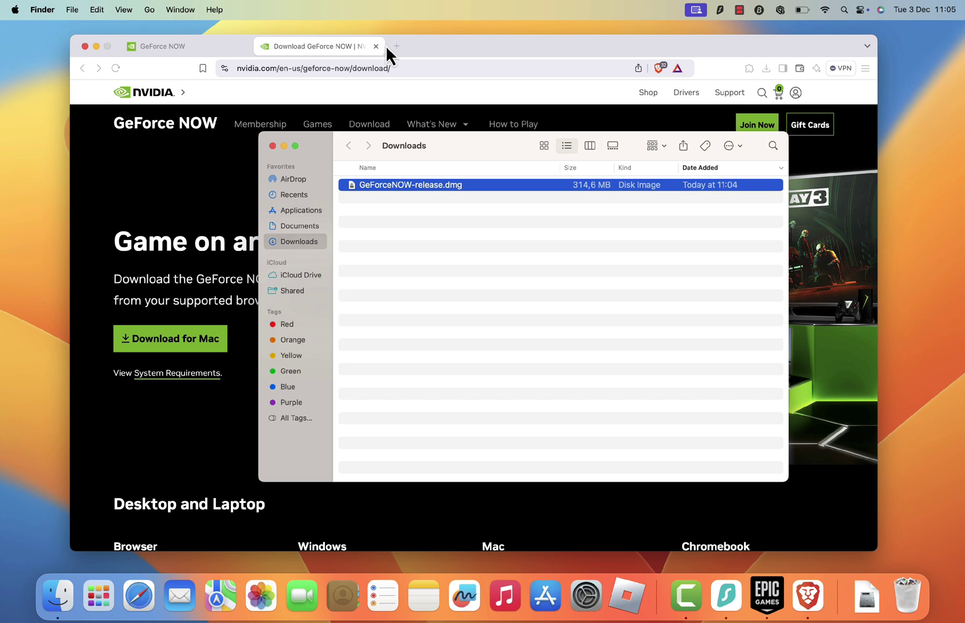
left_click(376, 46)
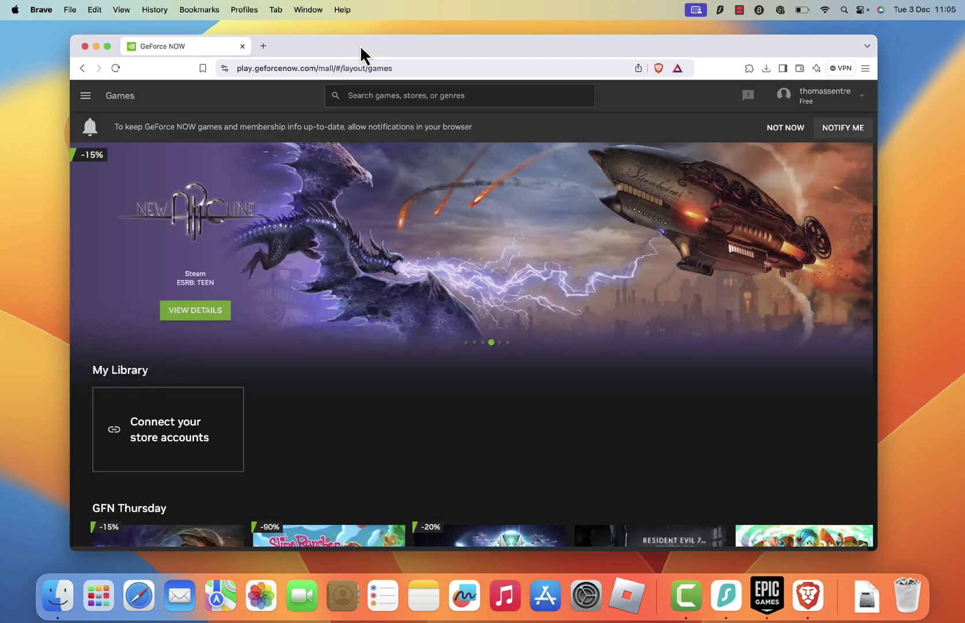
left_click(242, 46)
- Drag GeForce NOW from the installer into Applications and close the installer window
left_click(392, 191)
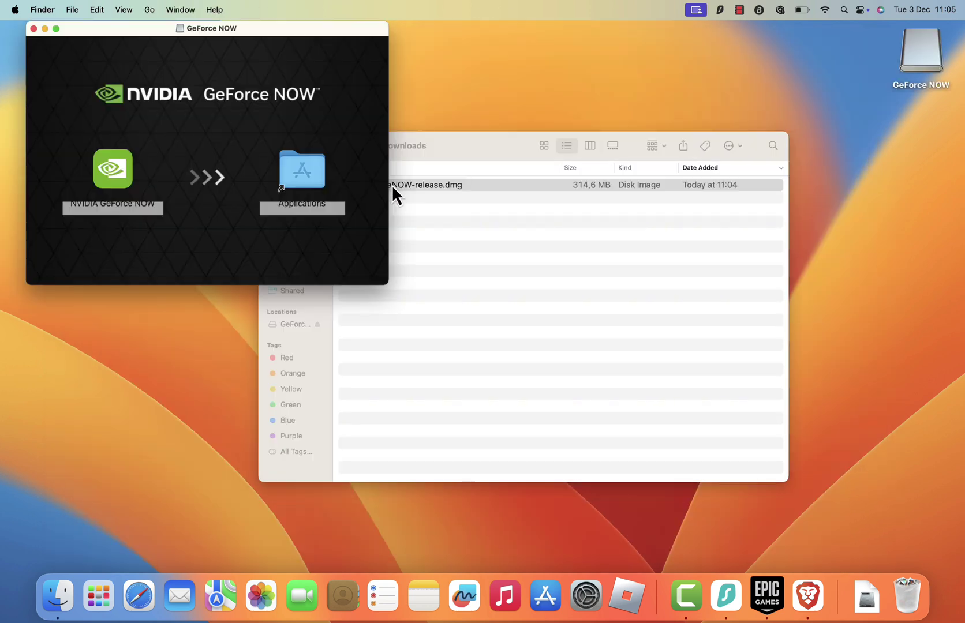
left_click_drag(281, 39, 583, 204)
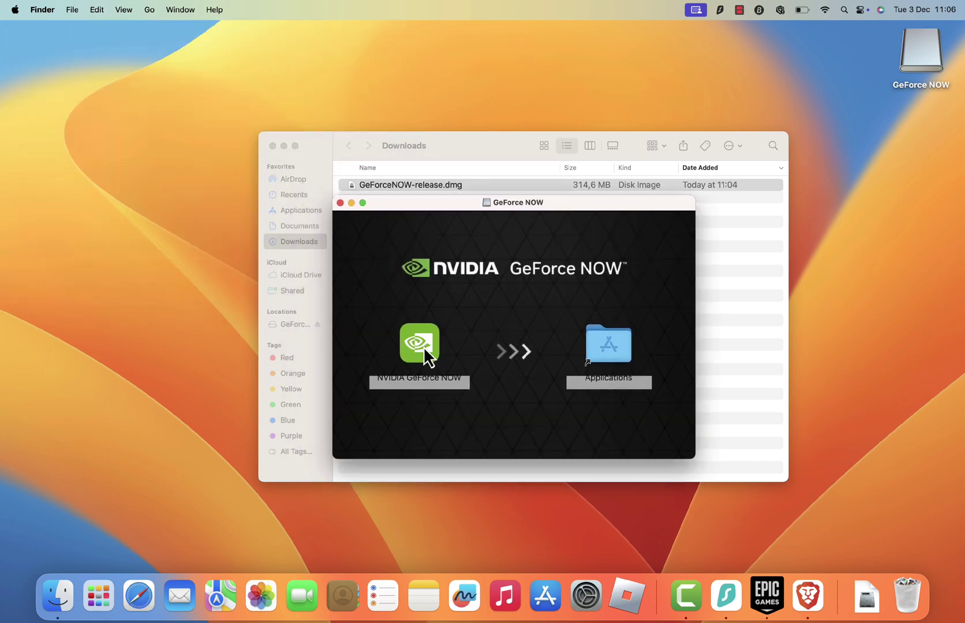
left_click_drag(422, 349, 609, 356)
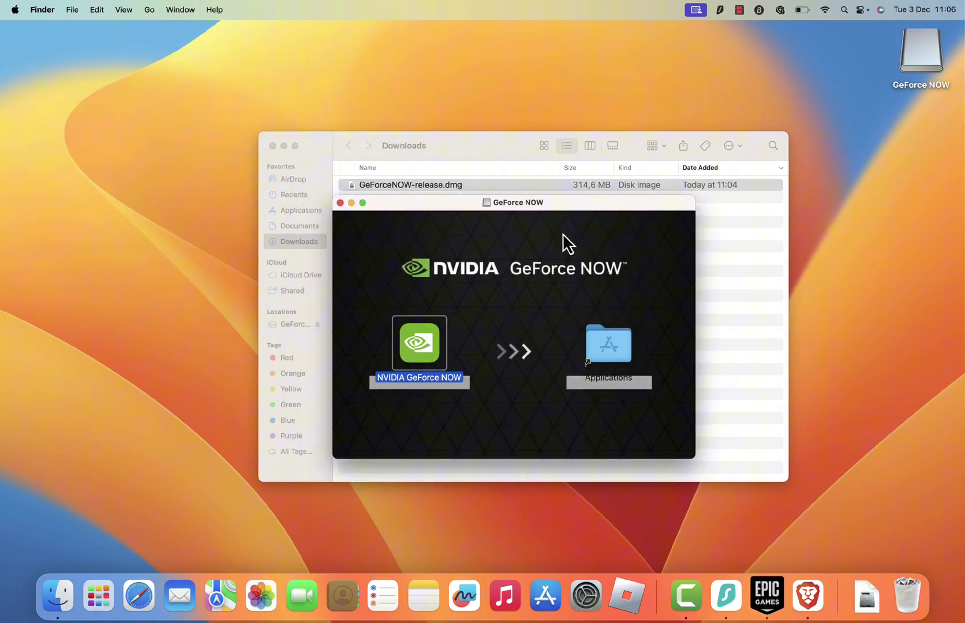
left_click(465, 259)
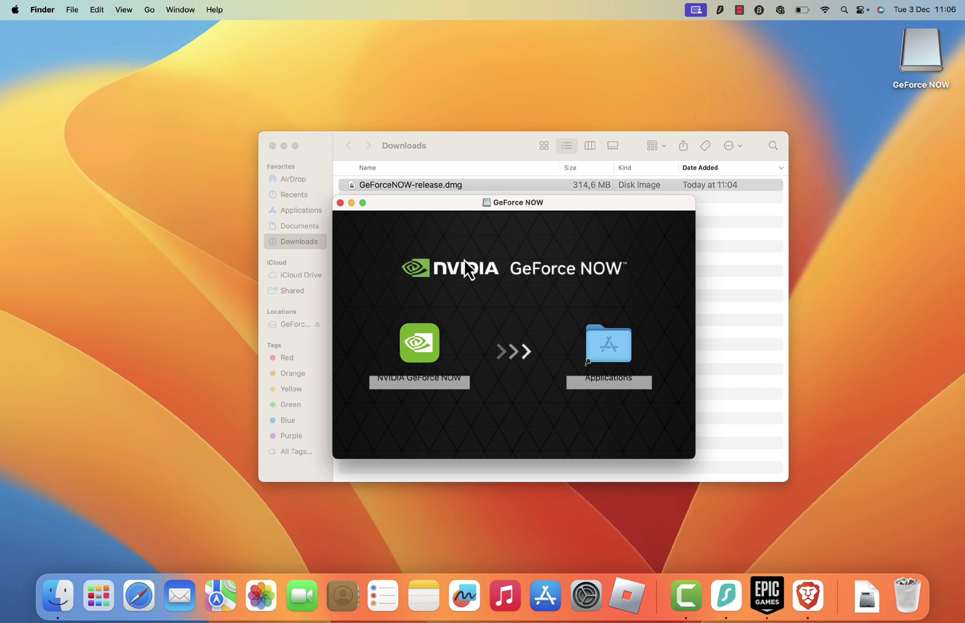
left_click(284, 146)
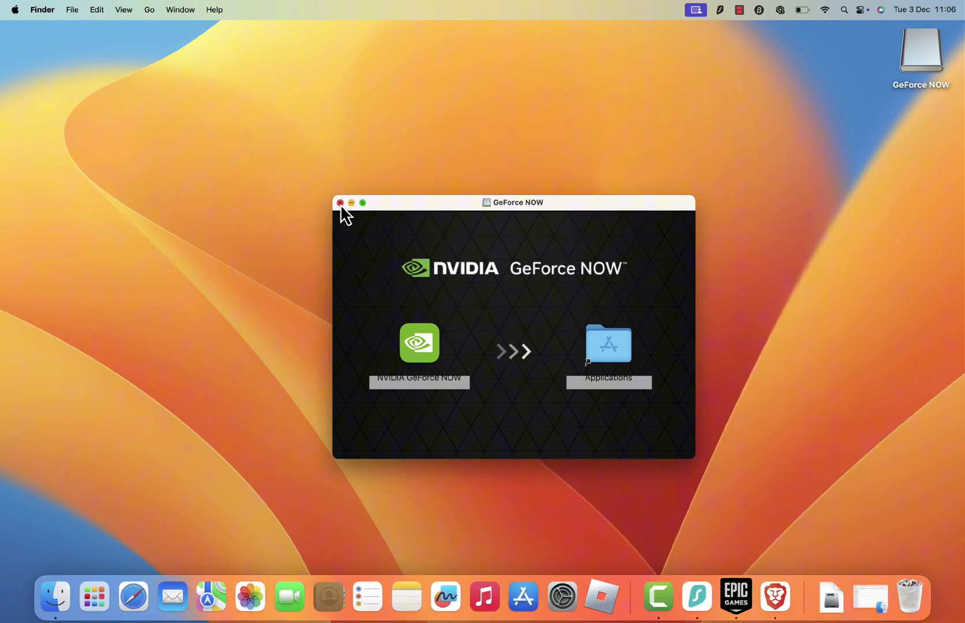
left_click(340, 204)
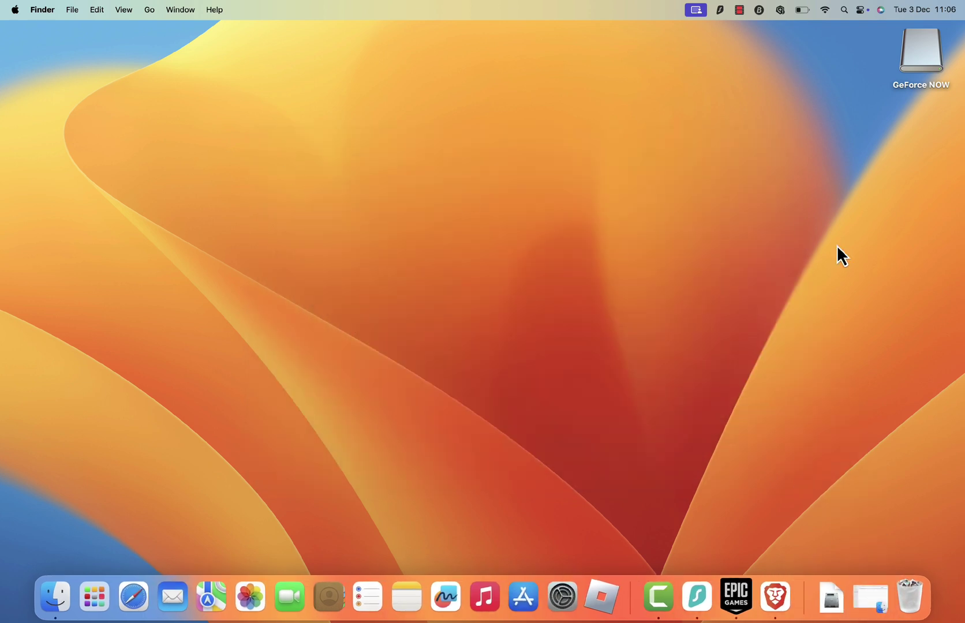
- Eject the GeForce NOW disk, then launch NVIDIA GeForce NOW from Applications, confirming Open
right_click(919, 66)
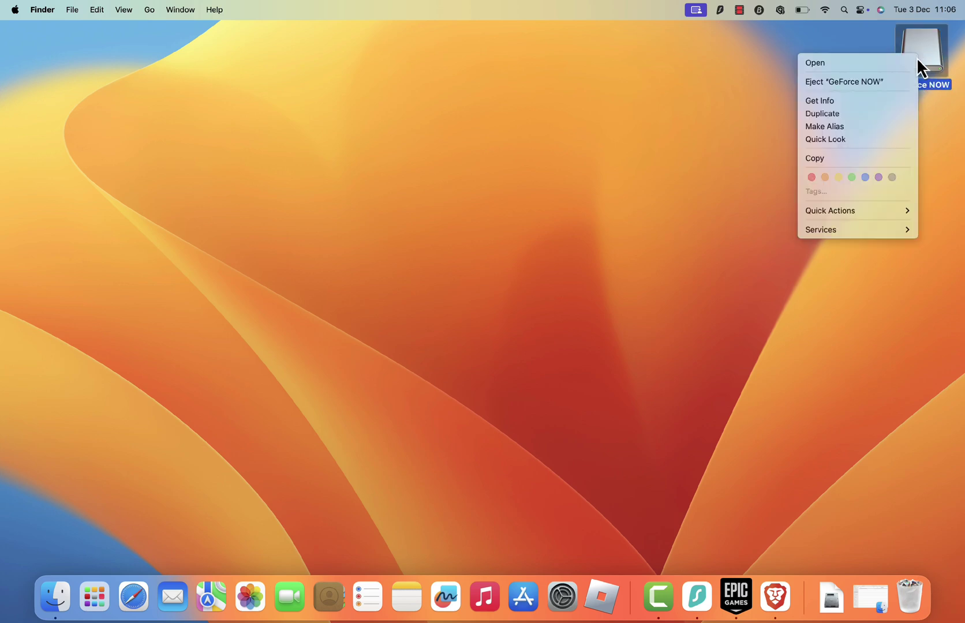
left_click(880, 82)
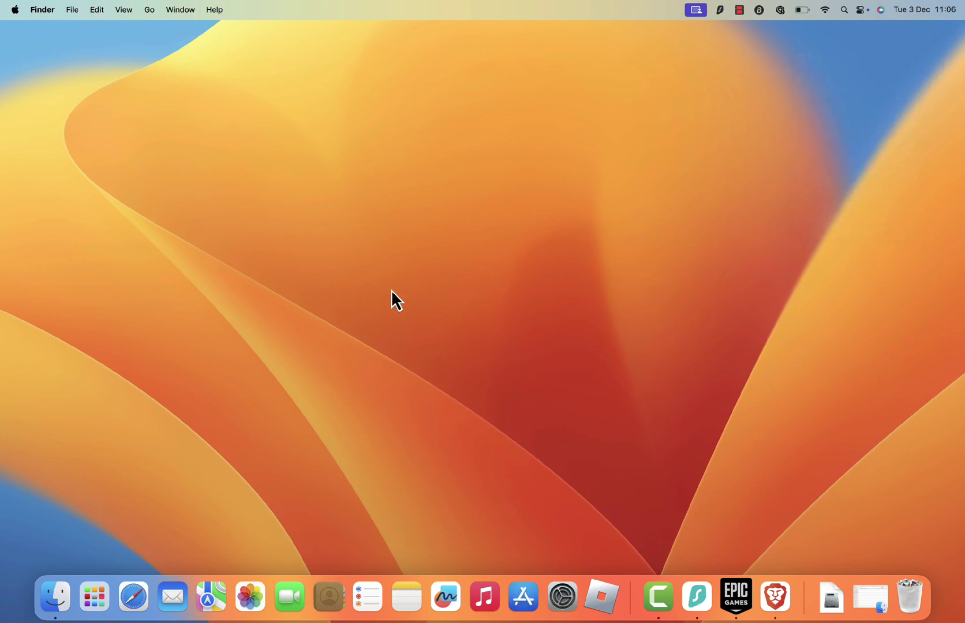
left_click(55, 597)
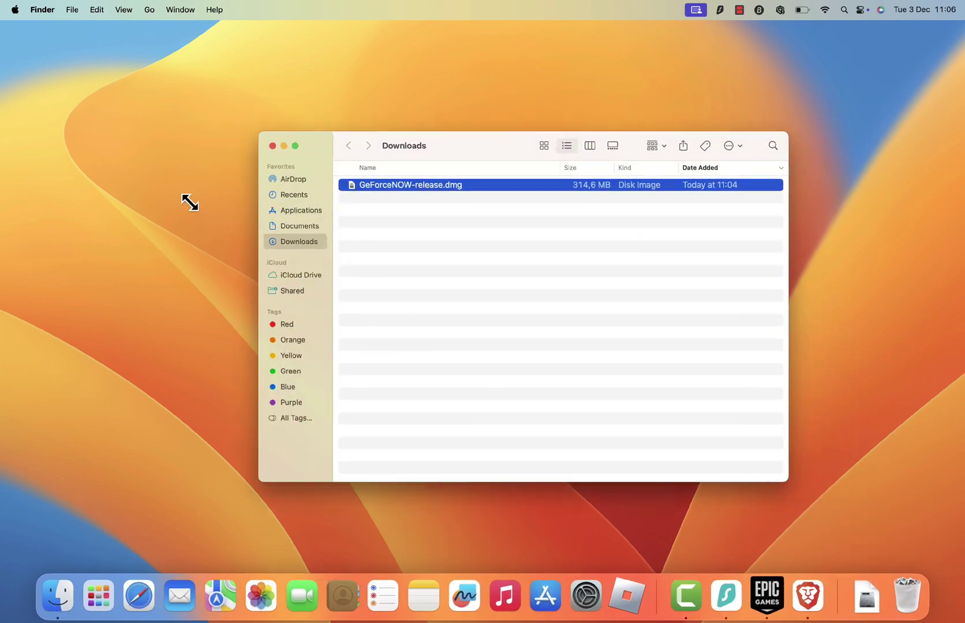
left_click(287, 211)
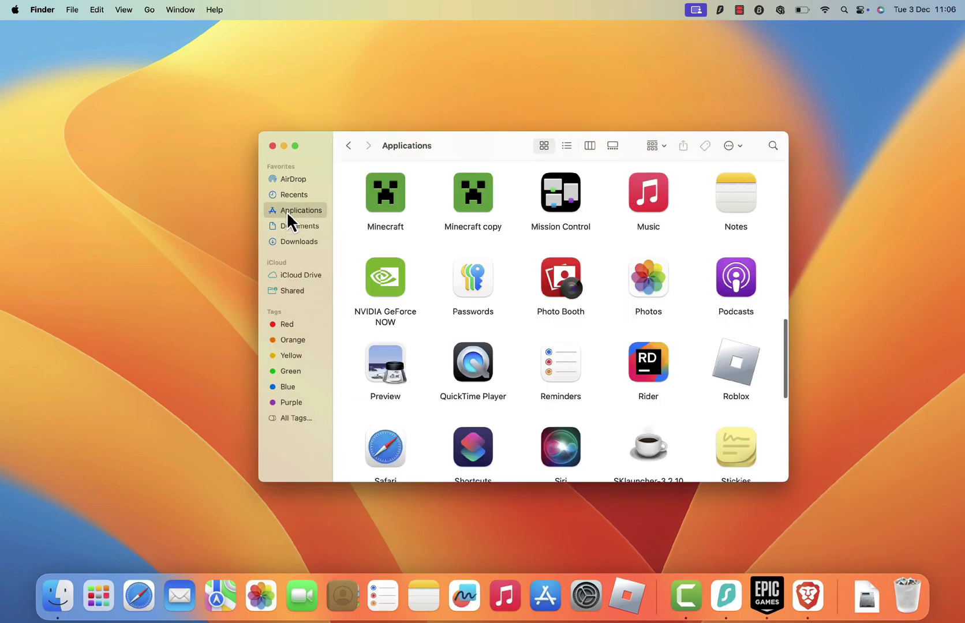
double_click(392, 282)
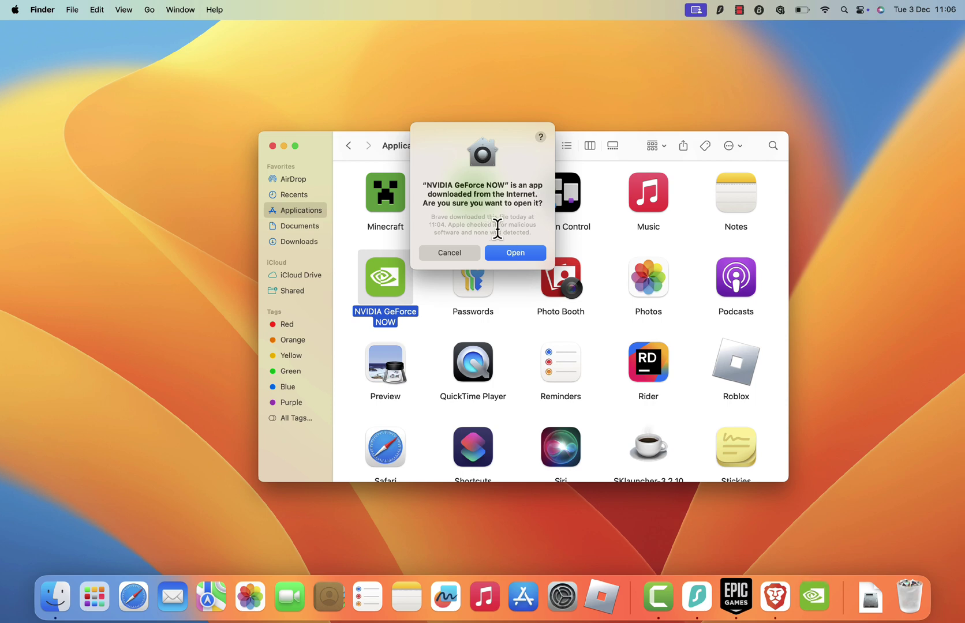
left_click(517, 255)
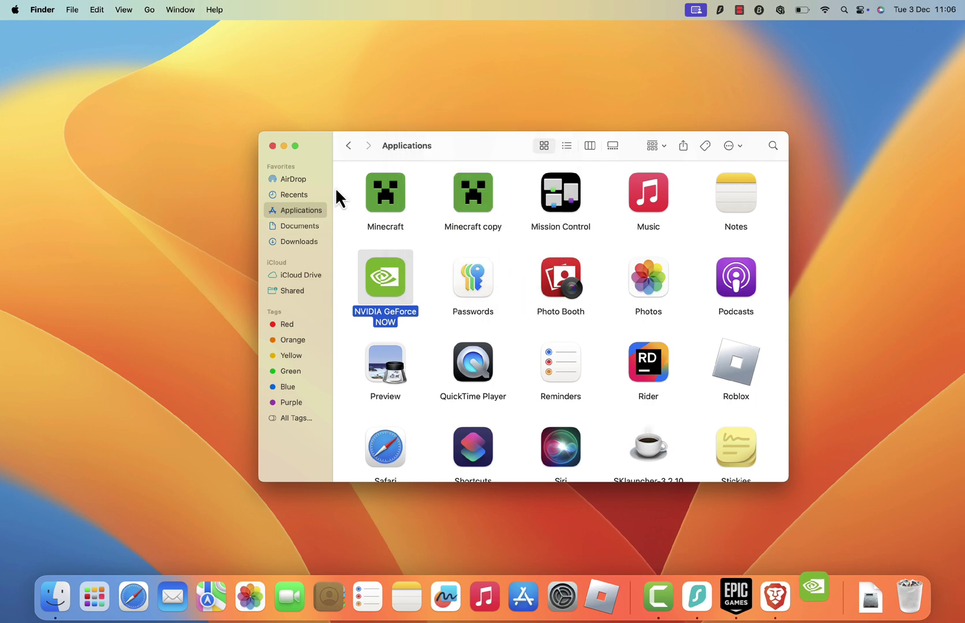
- Sign in with the NVIDIA account through the browser, then check the logged-in page
left_click(283, 145)
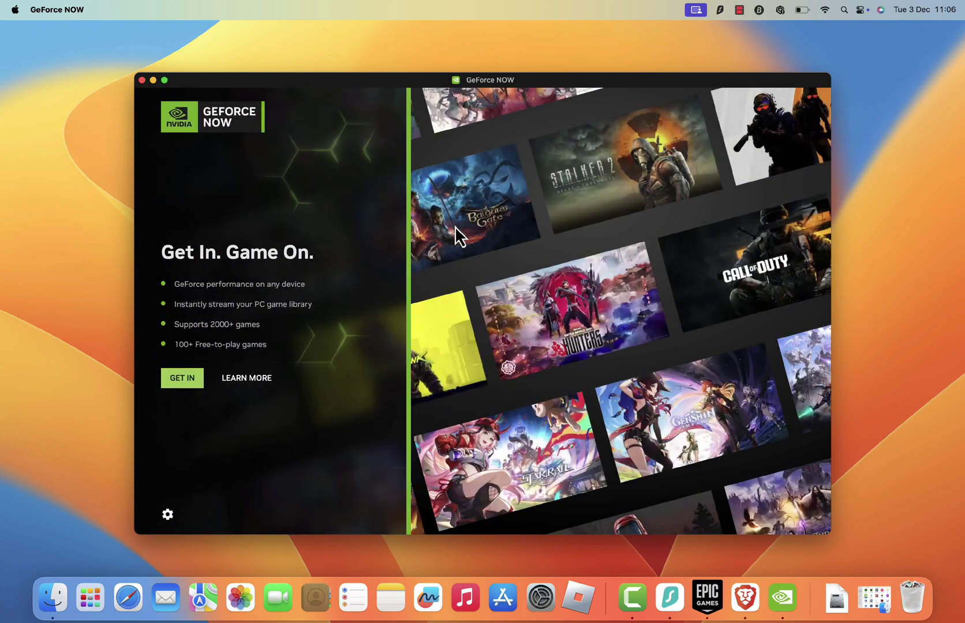
left_click(185, 379)
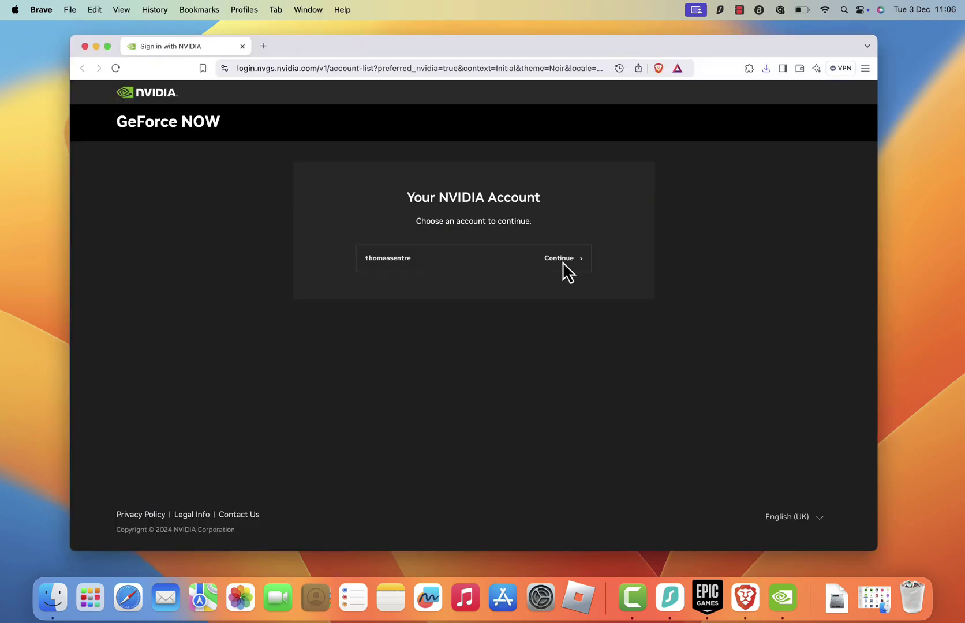
left_click(563, 262)
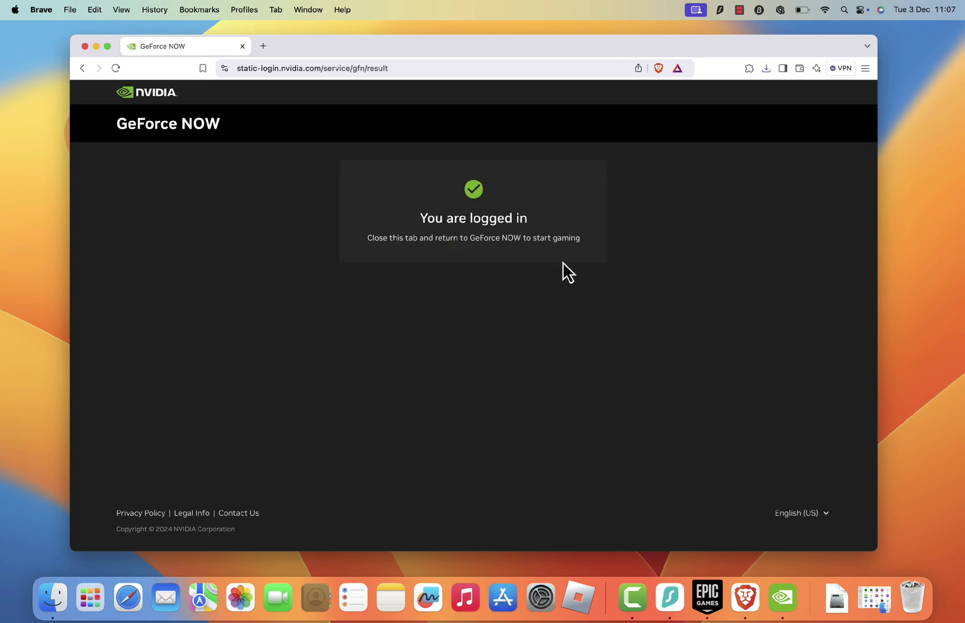
left_click(783, 598)
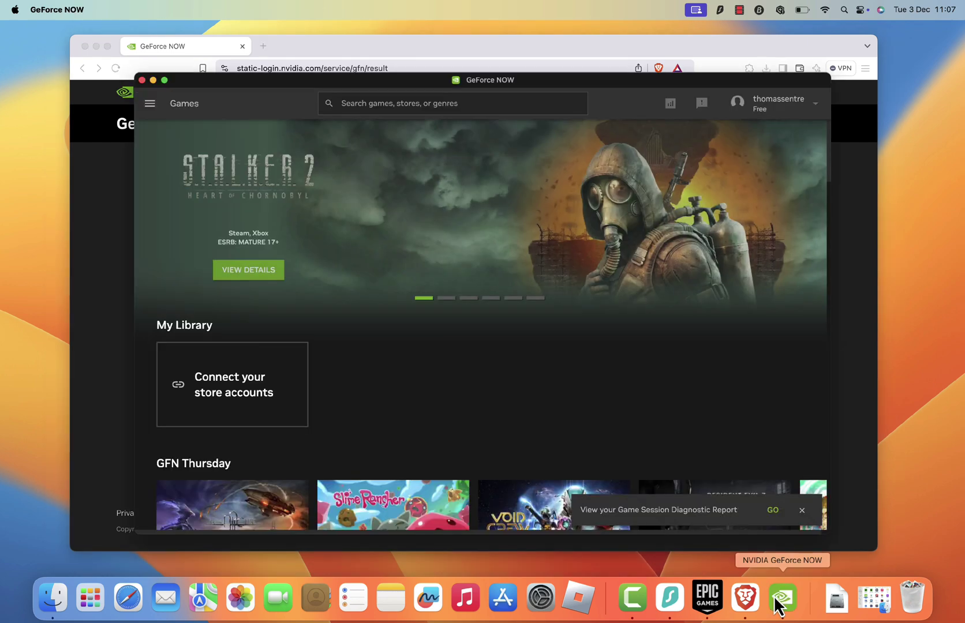
left_click(98, 206)
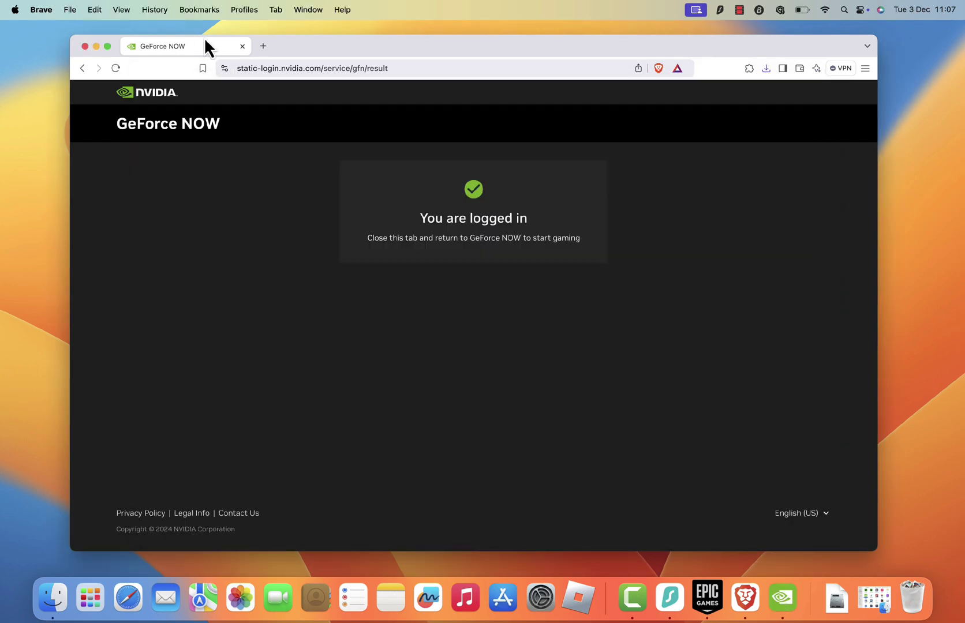
- Close the browser tab, go to the app's Settings, and choose CONNECT beside Epic Games
left_click(243, 46)
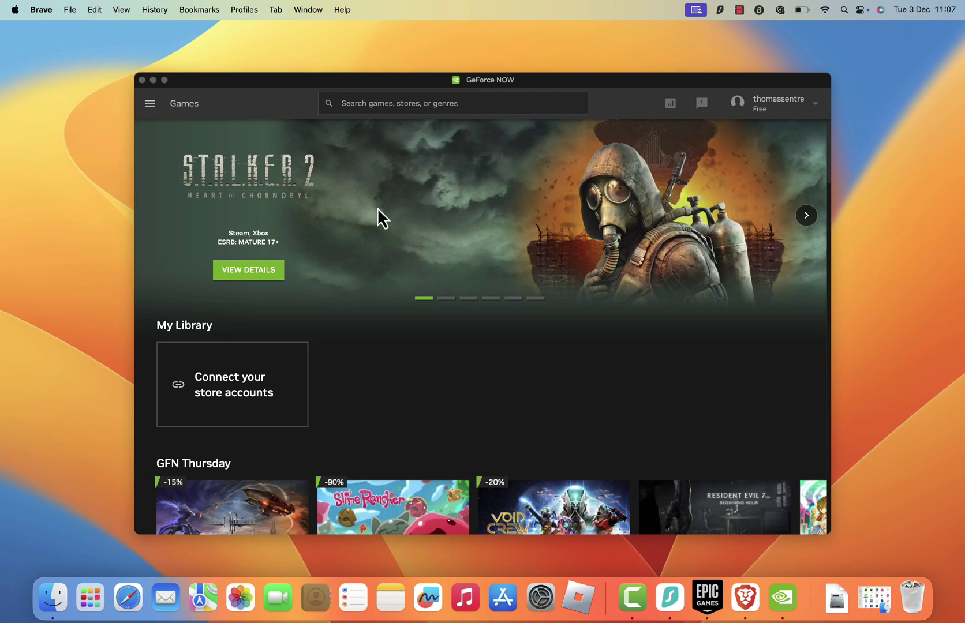
left_click(151, 105)
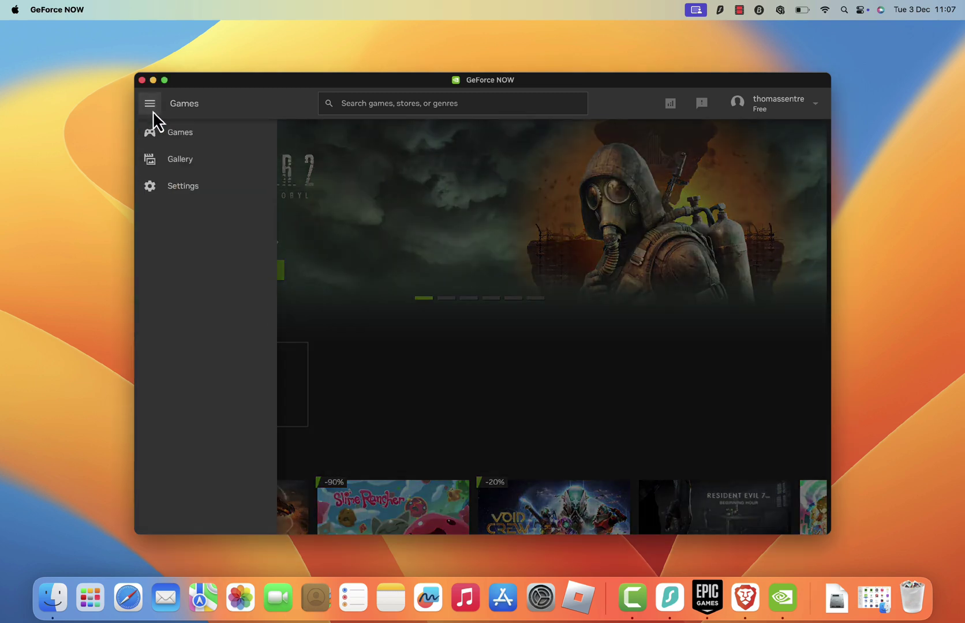
left_click(184, 187)
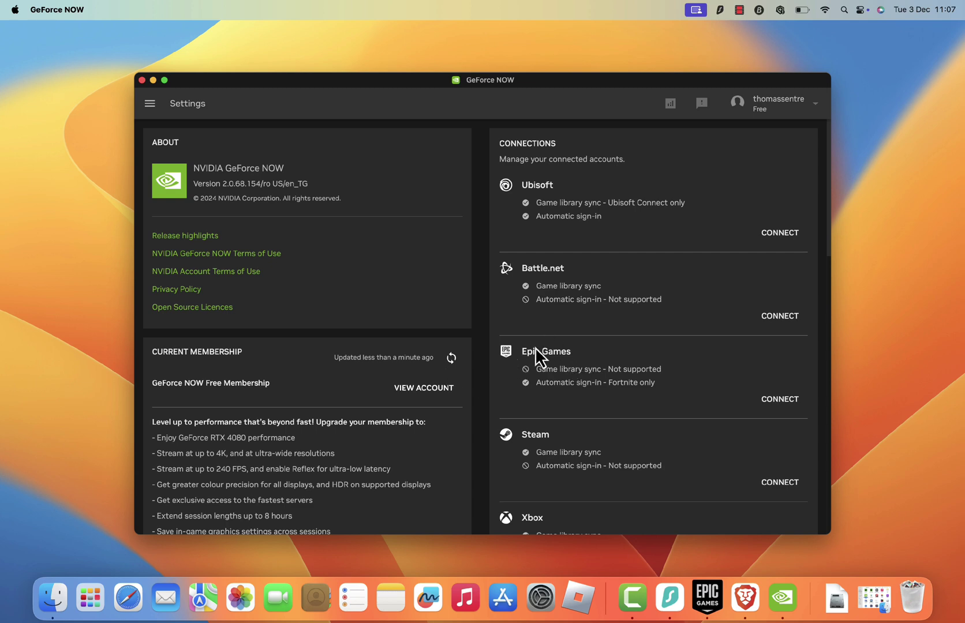
left_click(777, 406)
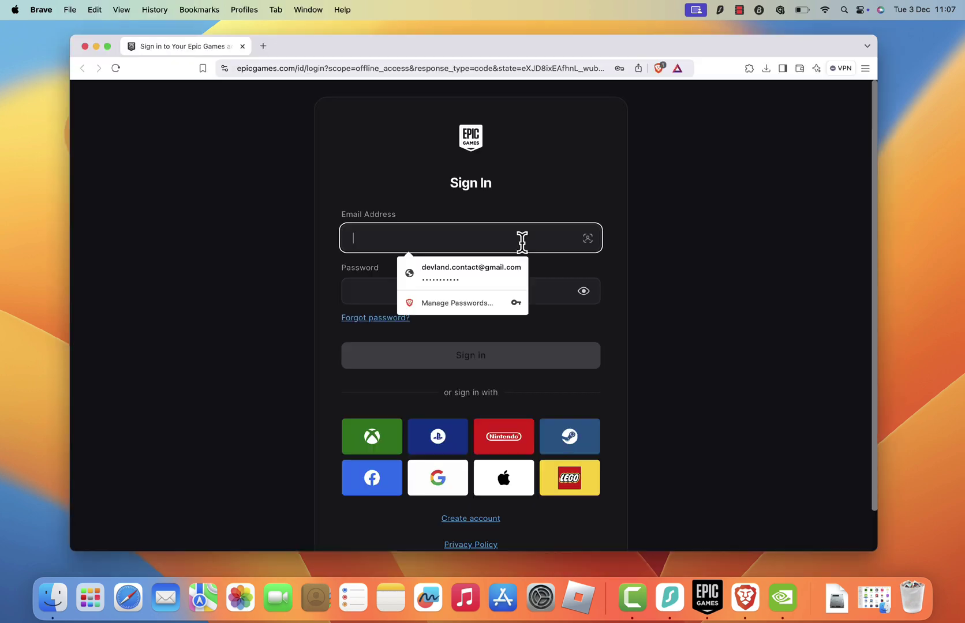
- Sign in to Epic Games with the saved credentials, allow GeForce NOW access, and close the browser
left_click(492, 268)
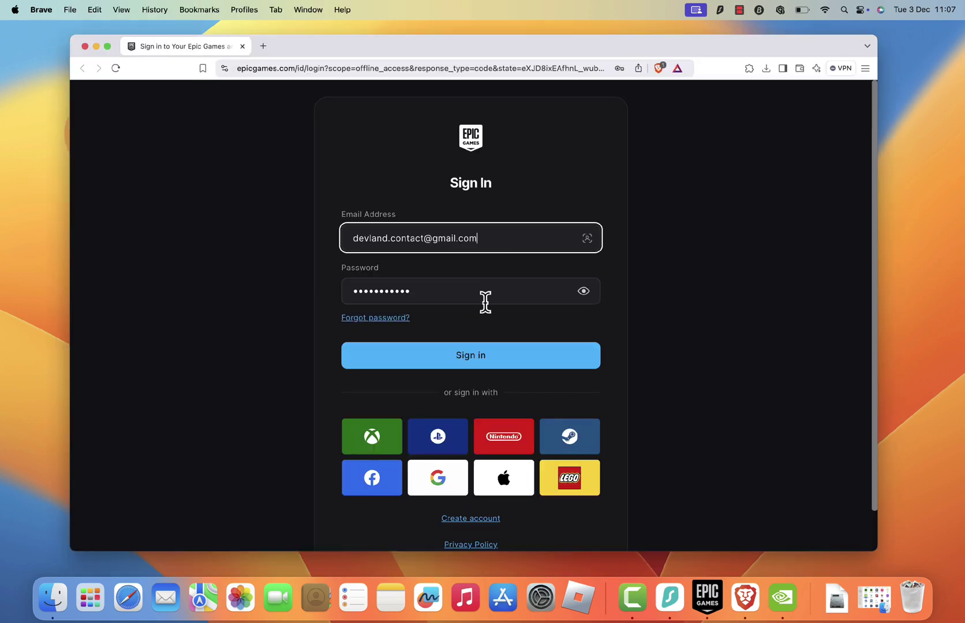
left_click(491, 363)
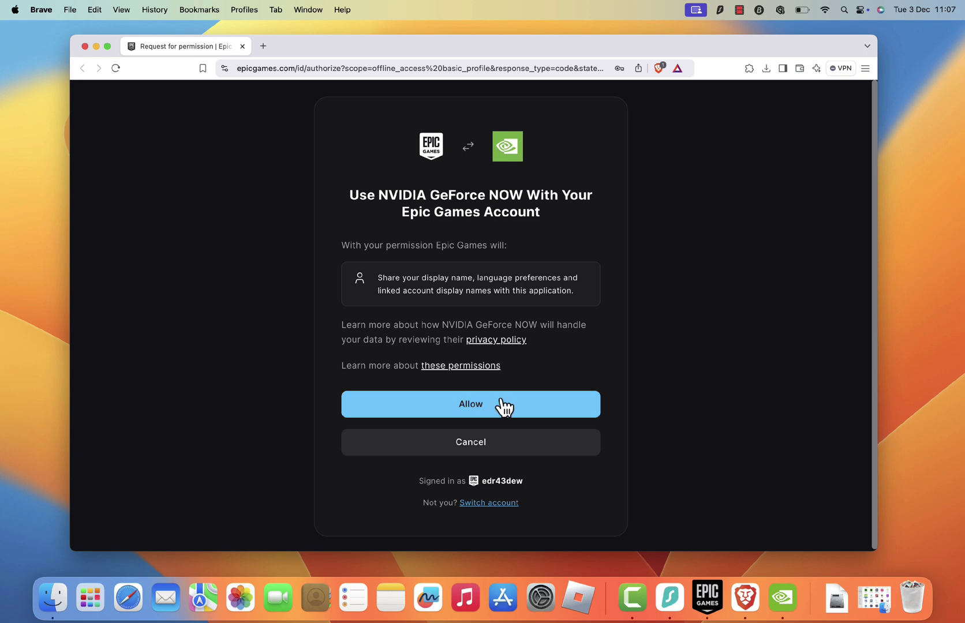
left_click(500, 404)
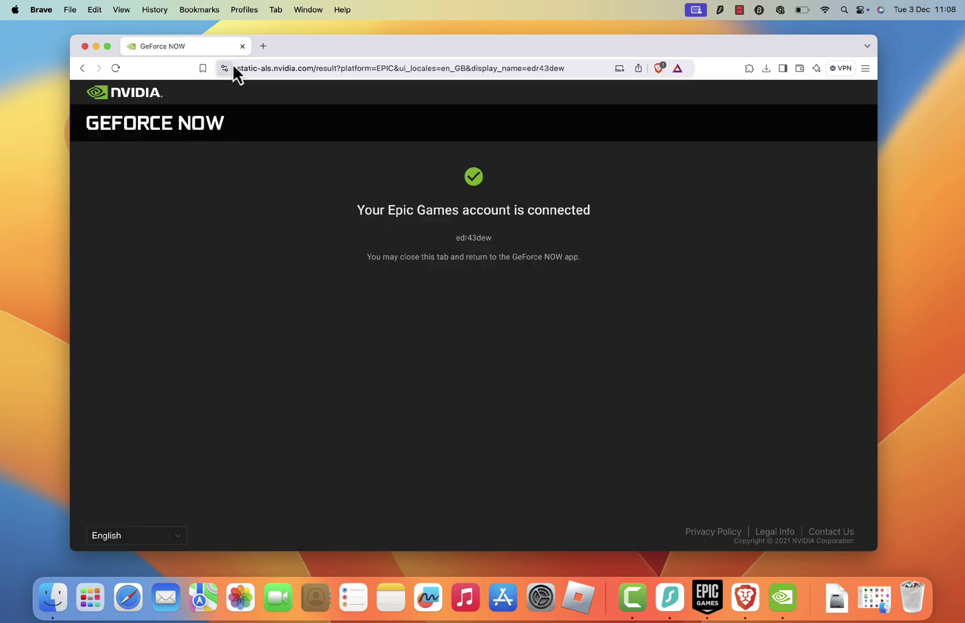
left_click(243, 46)
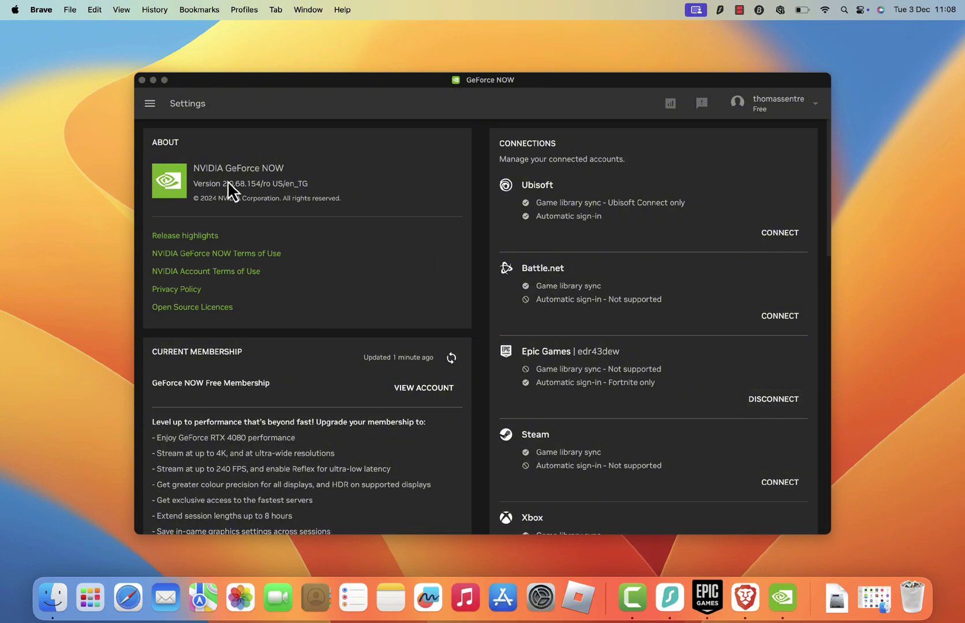
- Search the Games catalogue for 'Fortnite', open its page, and confirm marking it as owned
left_click(150, 103)
left_click(172, 134)
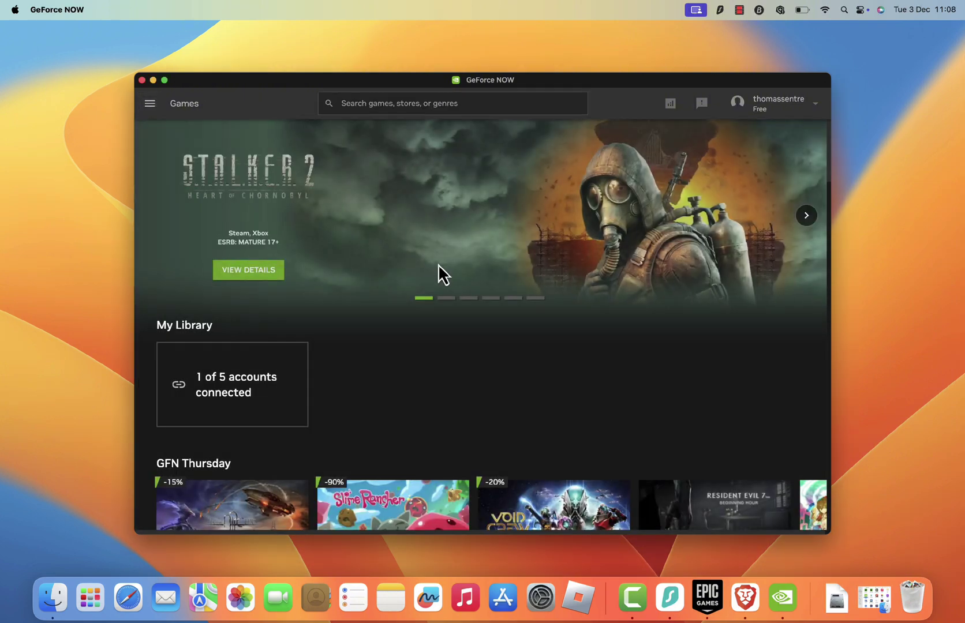
left_click(423, 105)
type("F")
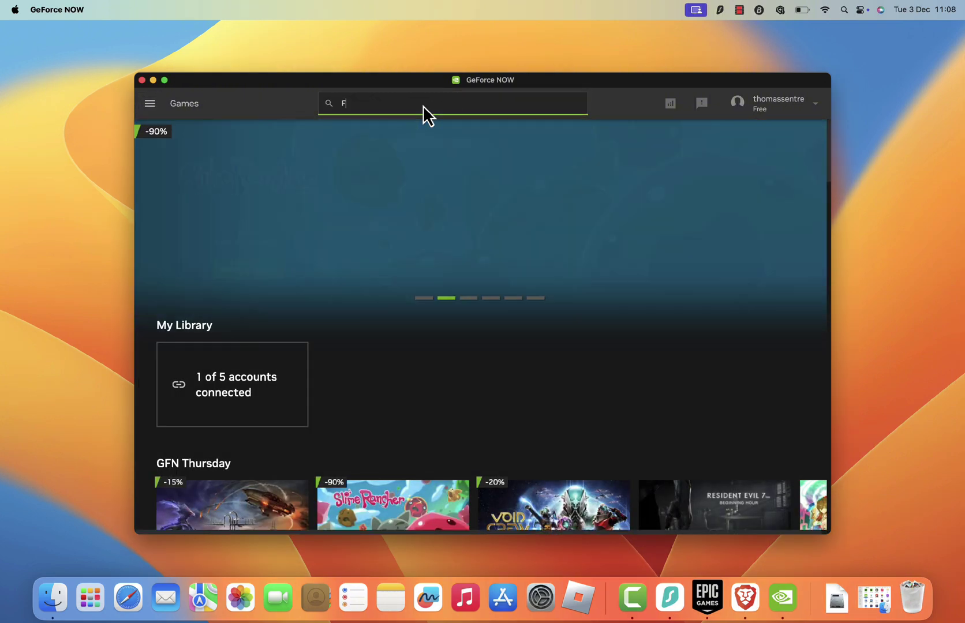
type("ortnite")
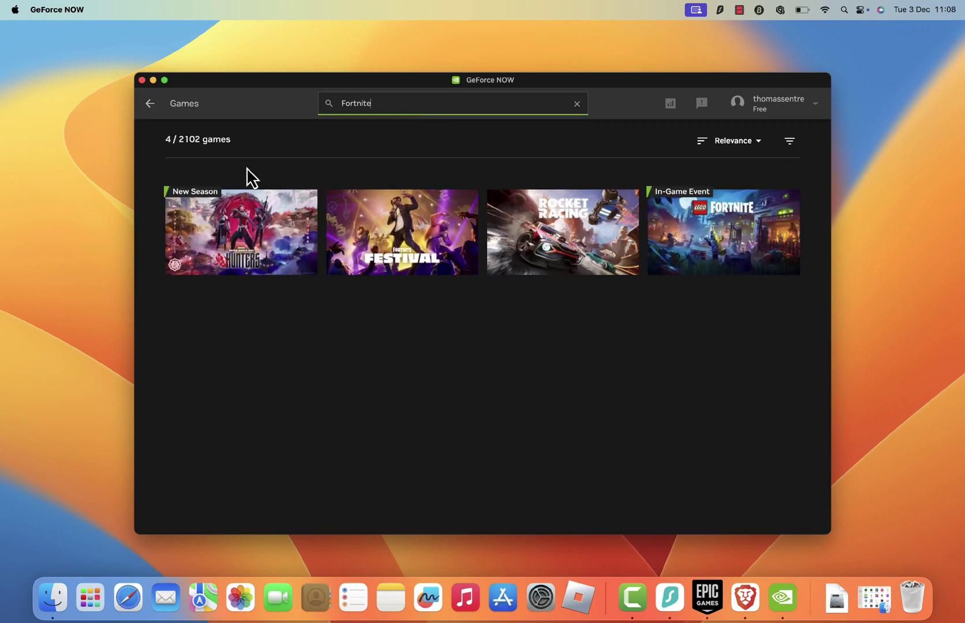
left_click(241, 253)
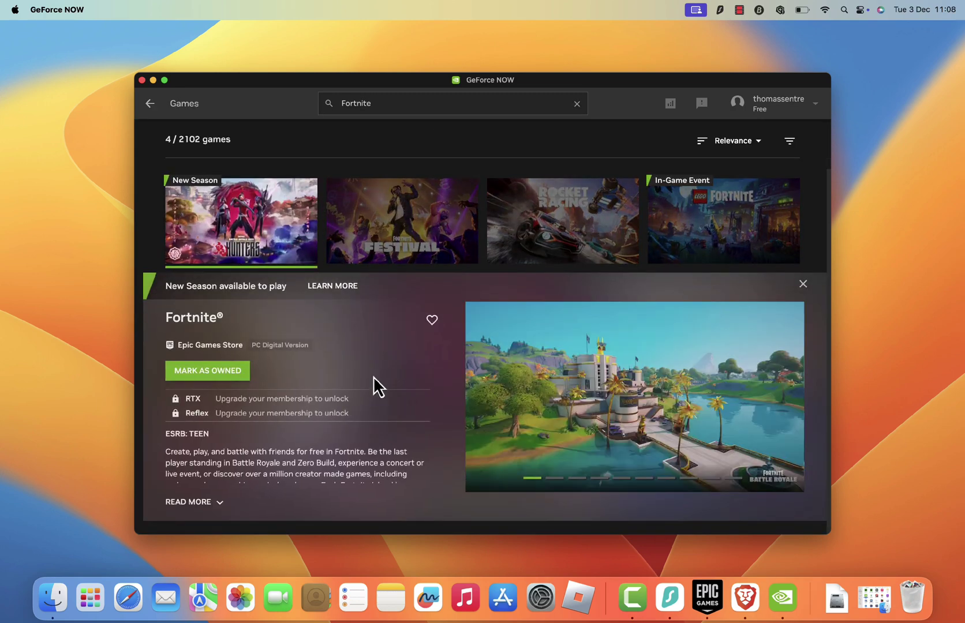
left_click(198, 371)
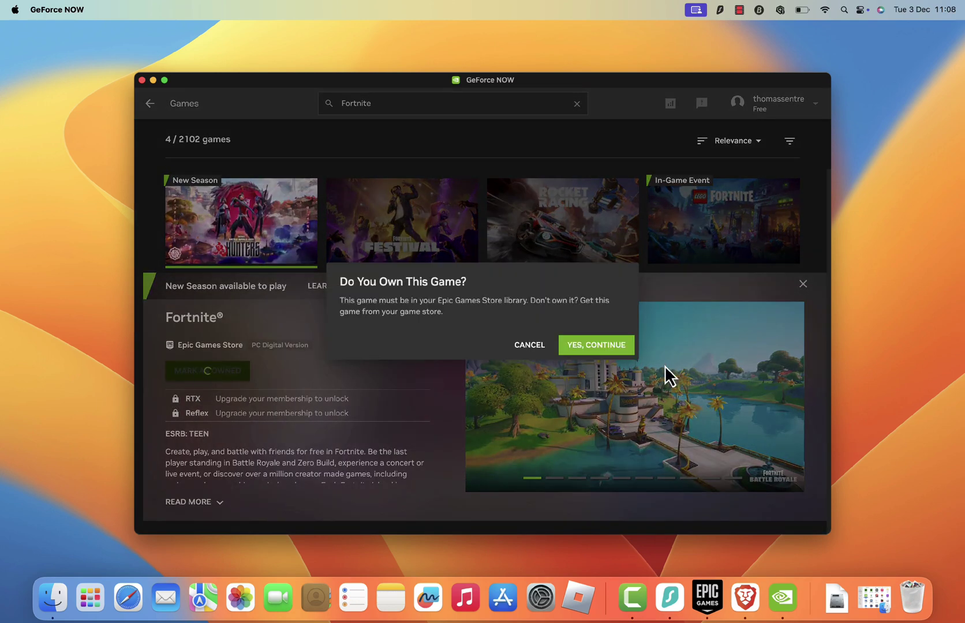
left_click(599, 346)
- Press PLAY on Fortnite to start its cloud stream
left_click(188, 371)
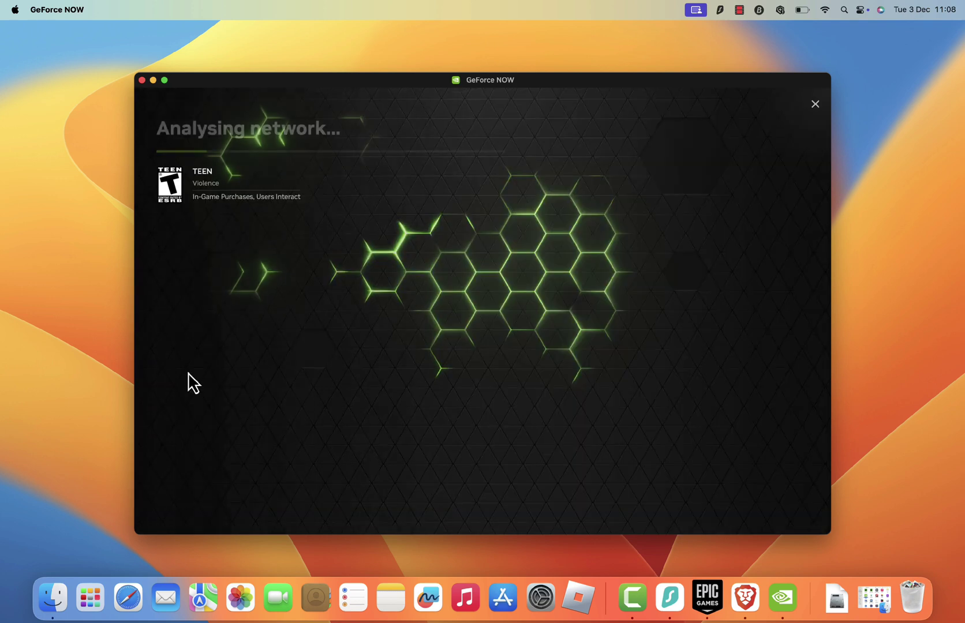